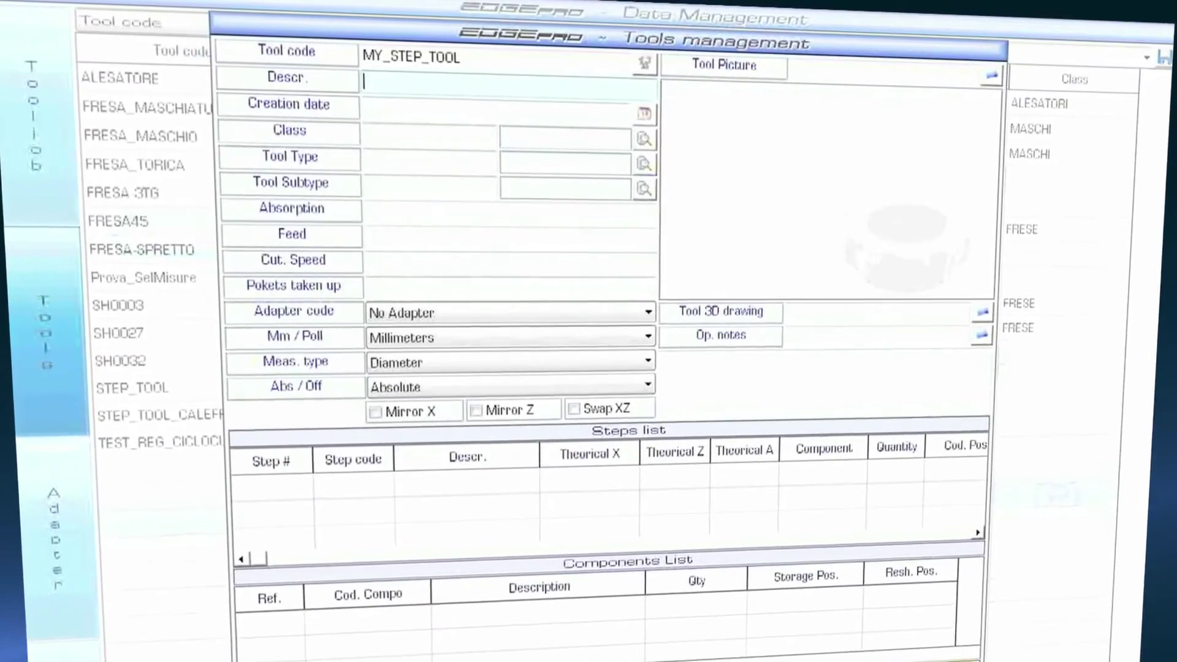
pyautogui.write('My ')
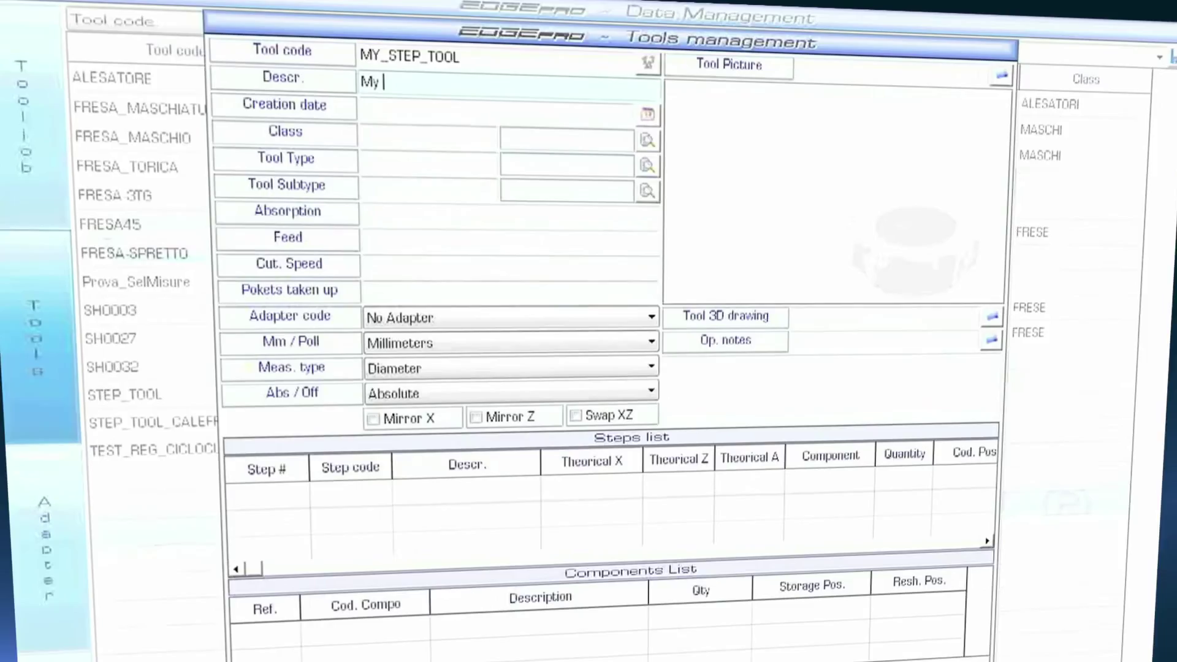
pyautogui.write('step to')
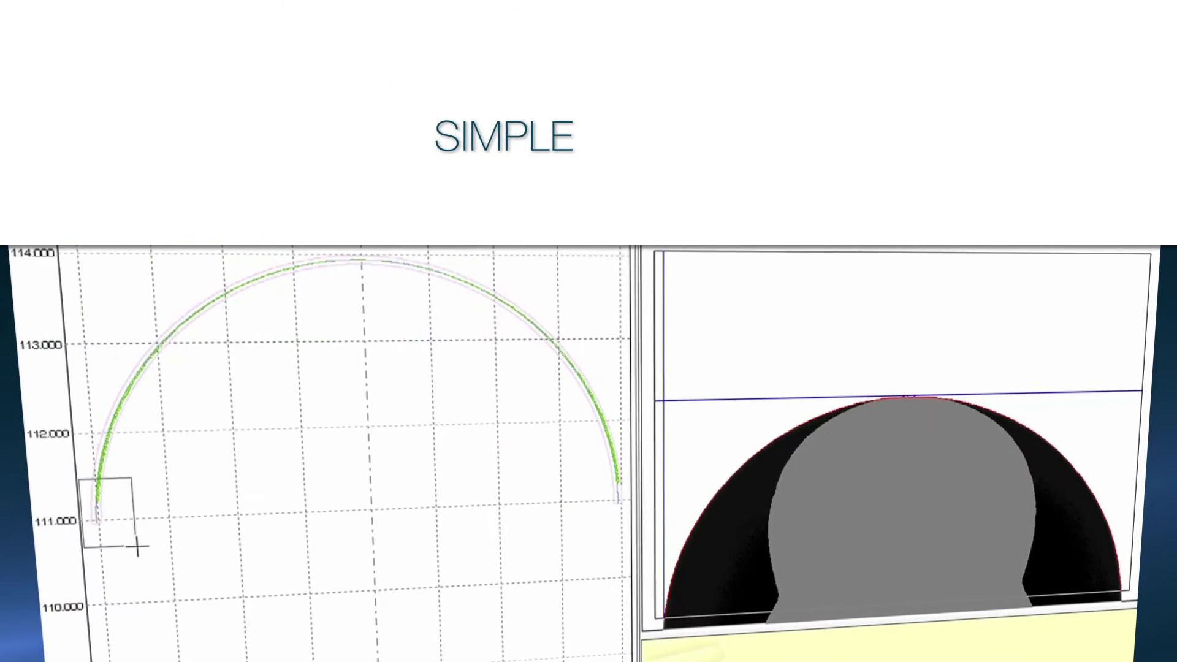
# Zoom into a small region of the scanned tool-tip profile graph with a drag rectangle
pyautogui.moveTo(85, 478); pyautogui.dragTo(137, 546)
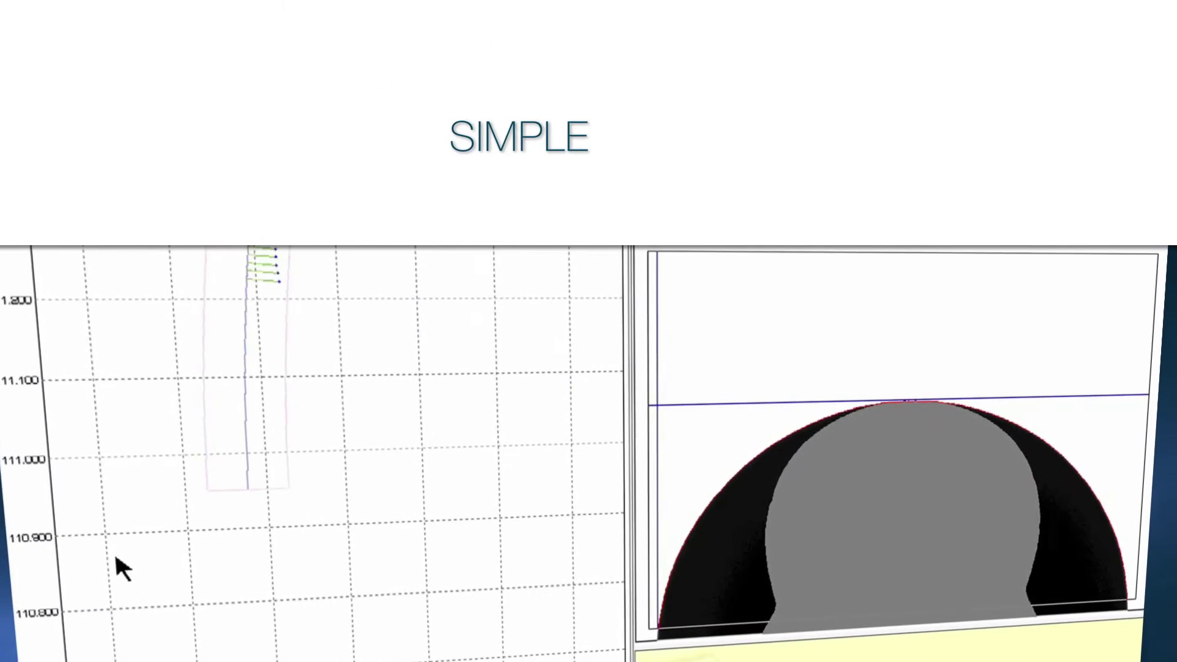